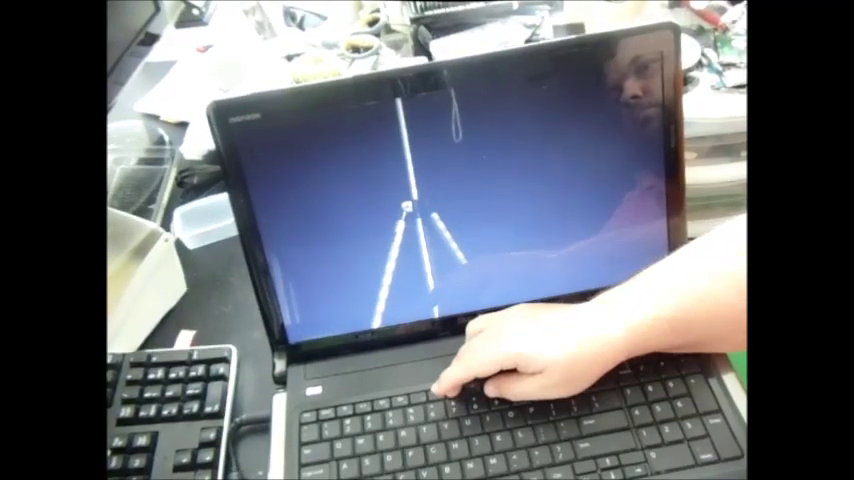
- Boot into Repair Your Computer and accept the default keyboard input method
key("F8")
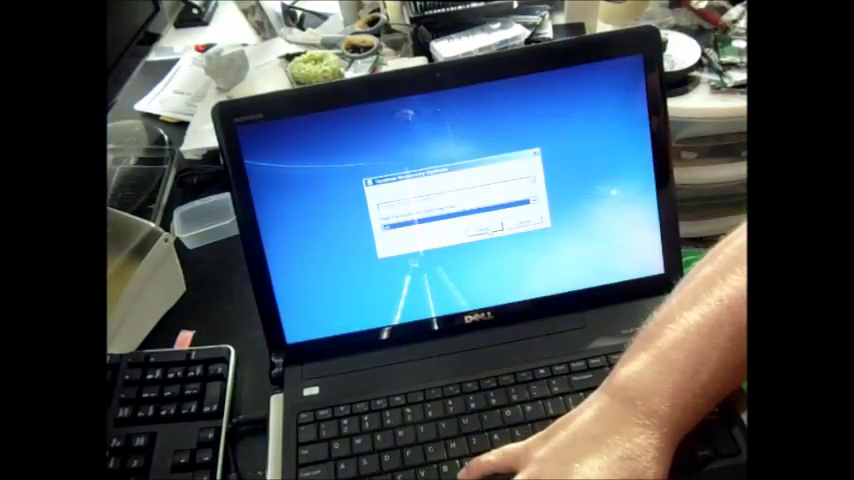
key("Return")
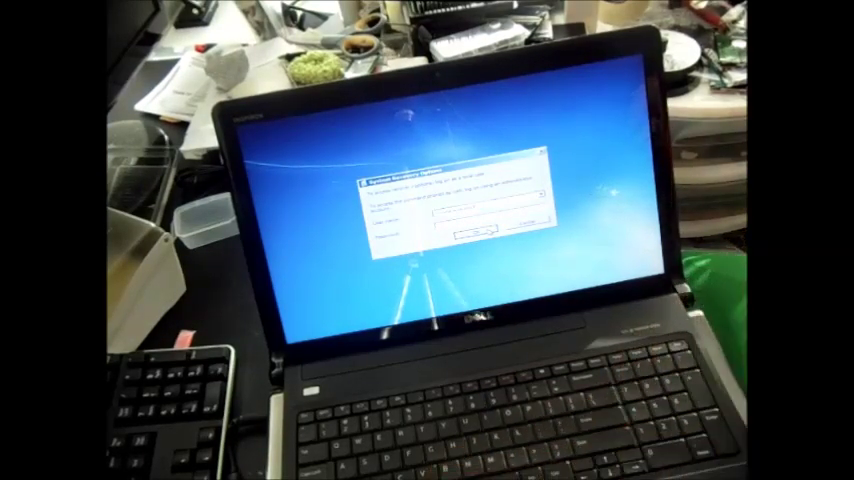
- Dismiss the sign-in error, choose the laptop's user account, and sign in to the recovery tools
key("Return")
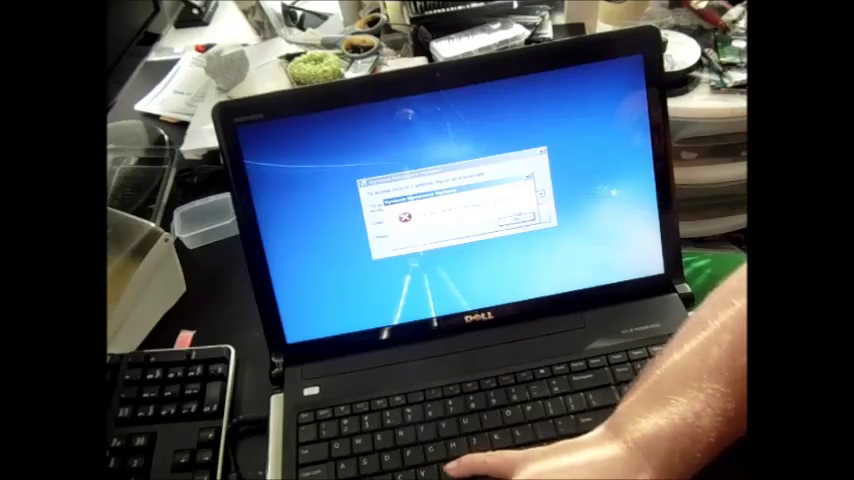
key("Return")
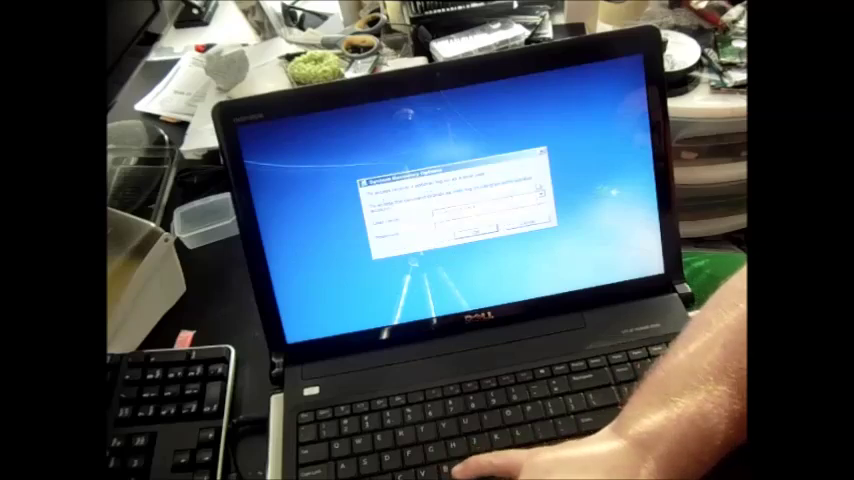
key("Down")
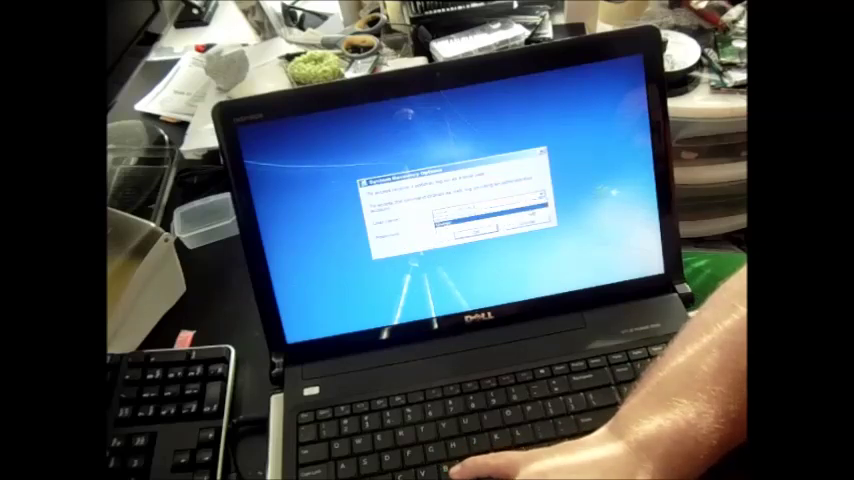
key("Return")
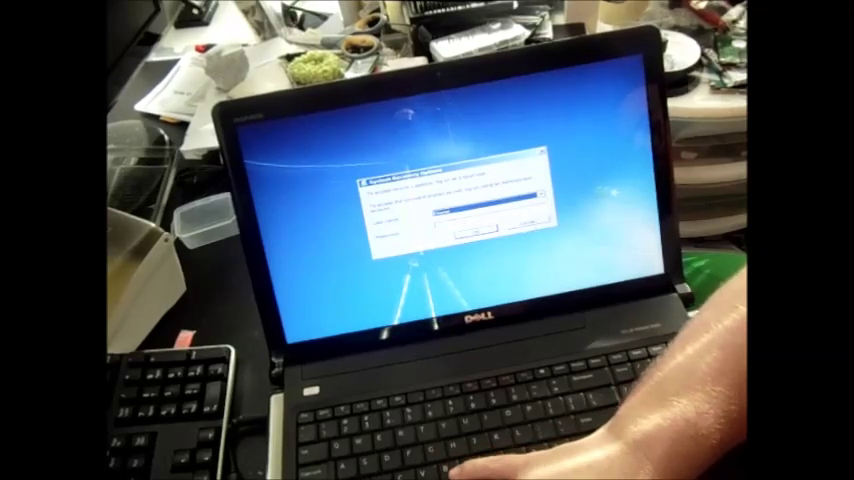
key("Tab")
key("Return")
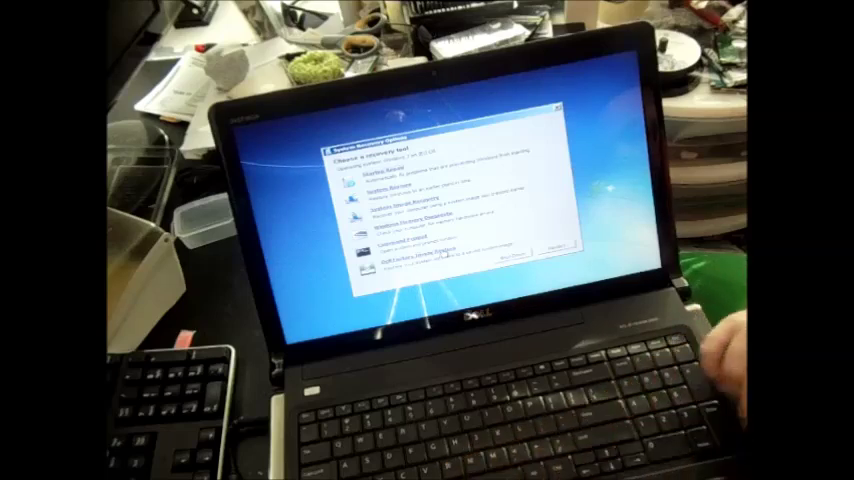
key("Return")
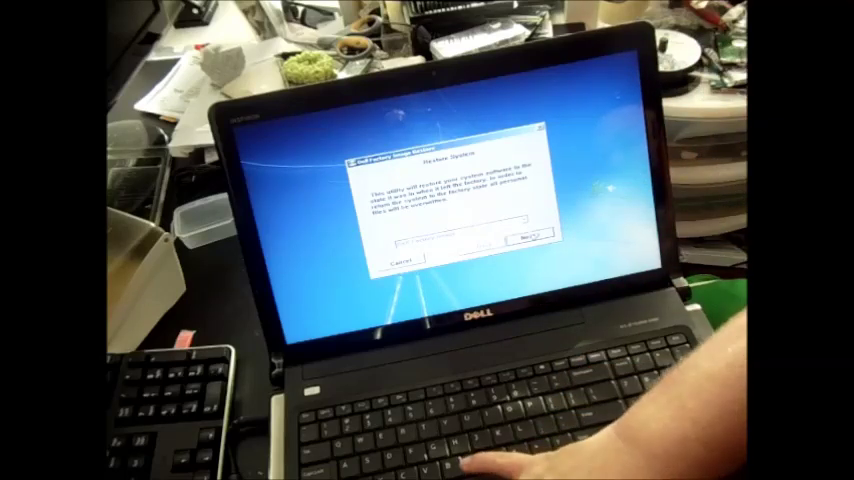
- Continue past the Restore System introduction to the drive-erase confirmation
key("Return")
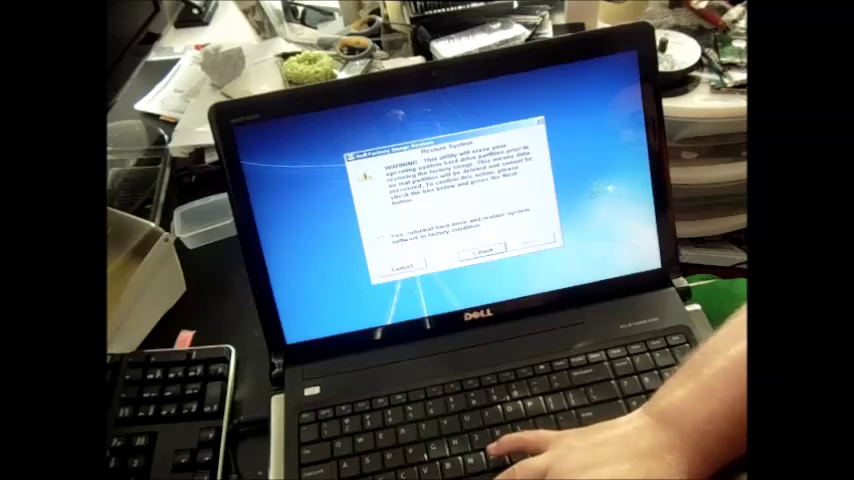
- Confirm 'Yes, reformat hard drive and restore system software to factory condition' and start the restore
key("space")
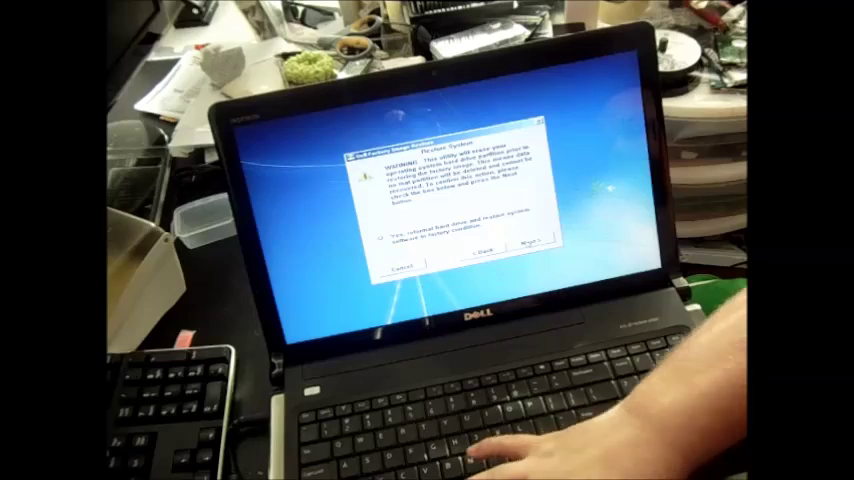
key("Return")
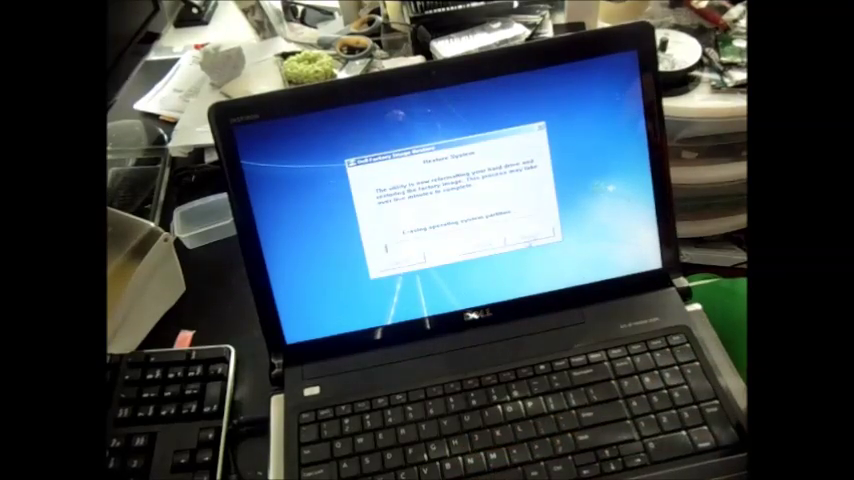